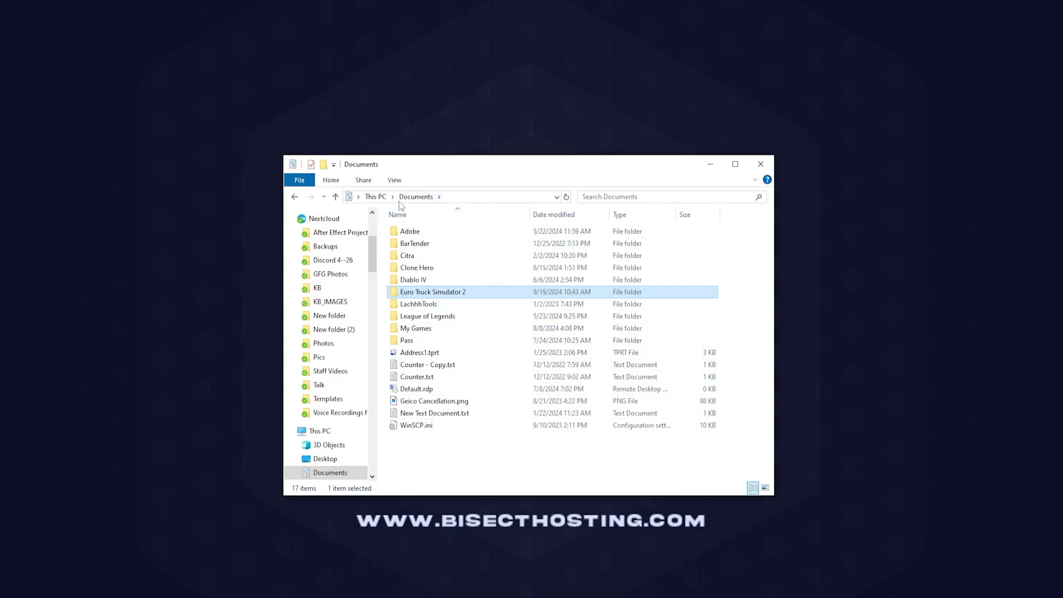
Open the Euro Truck Simulator 2 folder in Documents.
{"action": "double_click", "coordinate": [432, 292]}
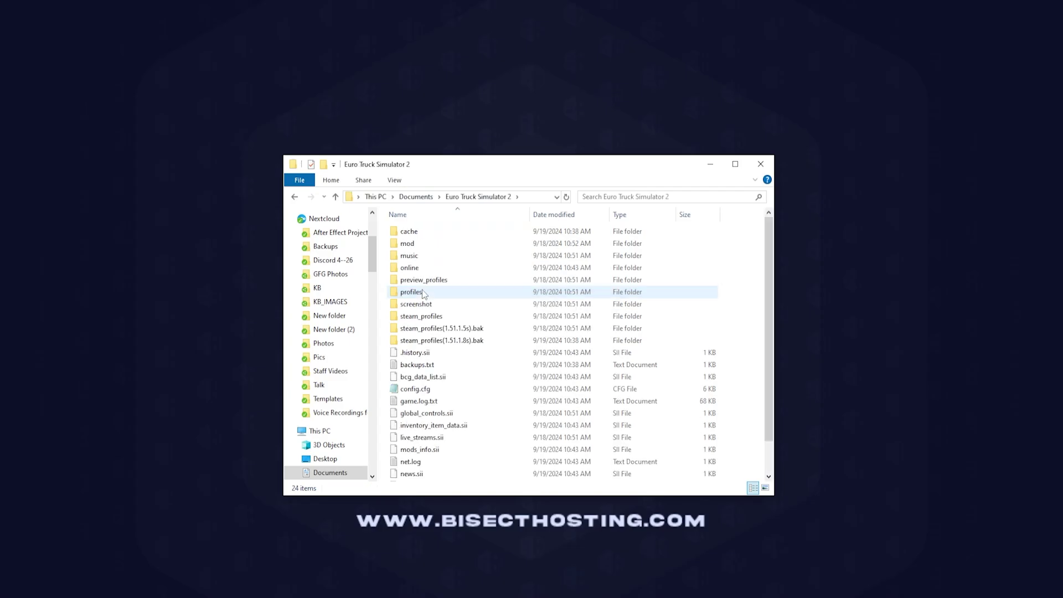
Open config.cfg in Notepad and change the g_developer value to "1".
{"action": "double_click", "coordinate": [440, 389]}
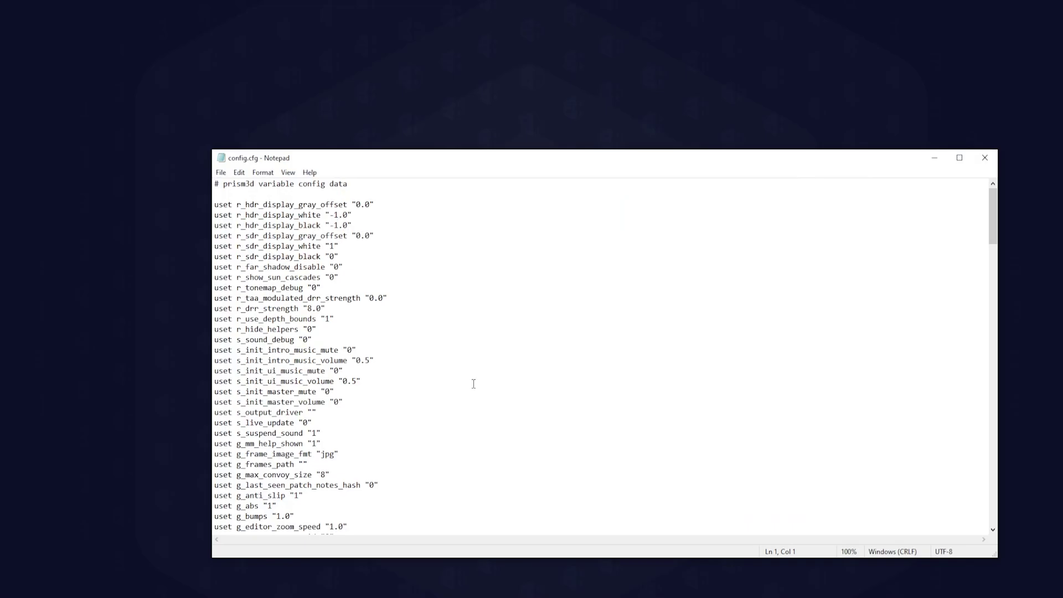
{"action": "scroll", "coordinate": [489, 392], "scroll_direction": "down", "scroll_amount": 3}
{"action": "scroll", "coordinate": [491, 382], "scroll_direction": "down", "scroll_amount": 3}
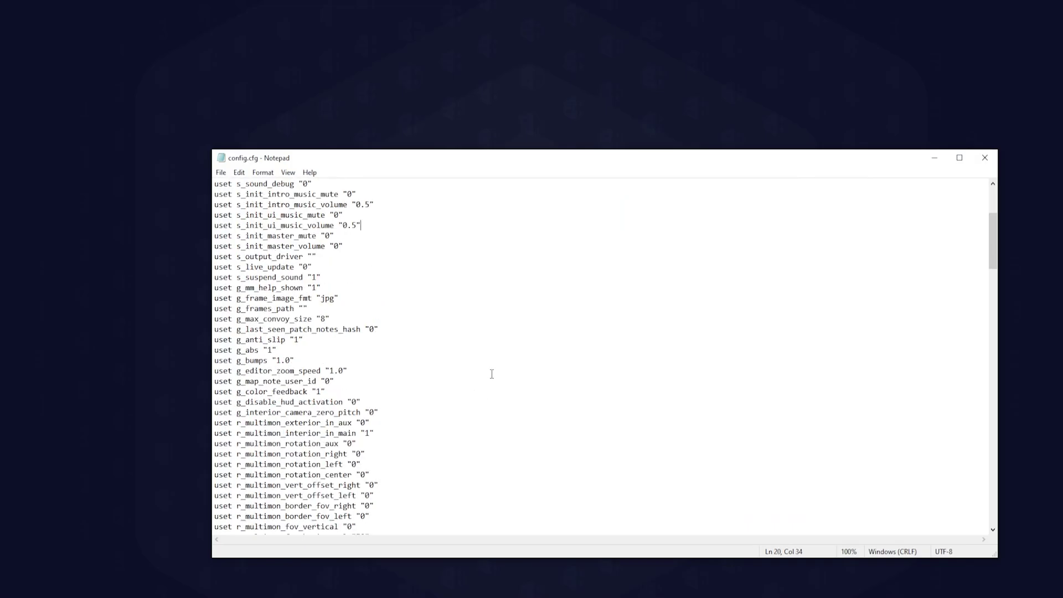
{"action": "scroll", "coordinate": [492, 369], "scroll_direction": "down", "scroll_amount": 3}
{"action": "key", "text": "ctrl+f"}
{"action": "type", "text": "g_devel"}
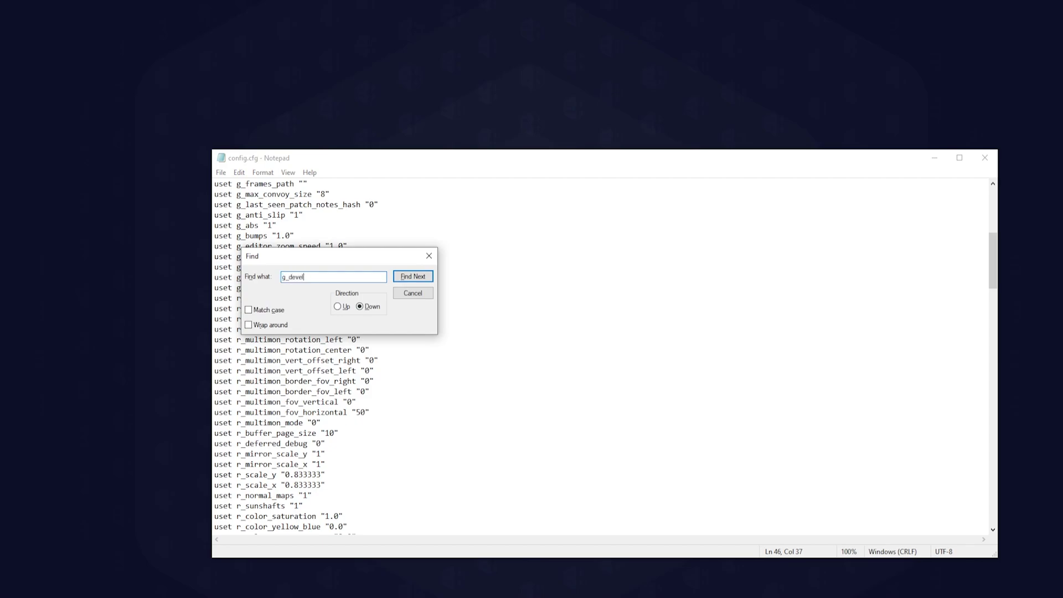
{"action": "type", "text": "oper"}
{"action": "key", "text": "Return"}
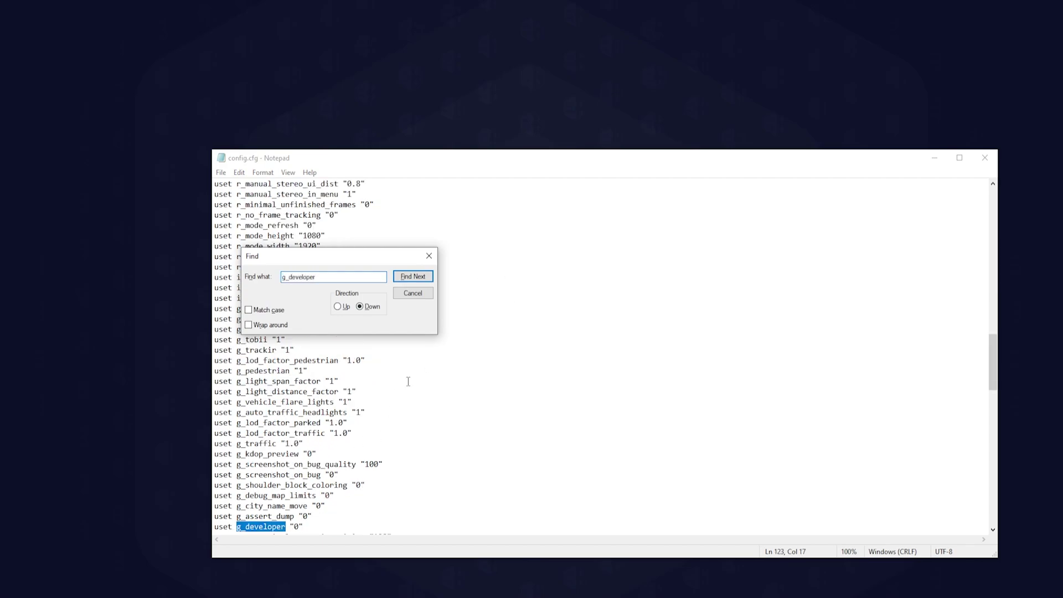
{"action": "double_click", "coordinate": [297, 527]}
{"action": "type", "text": "1"}
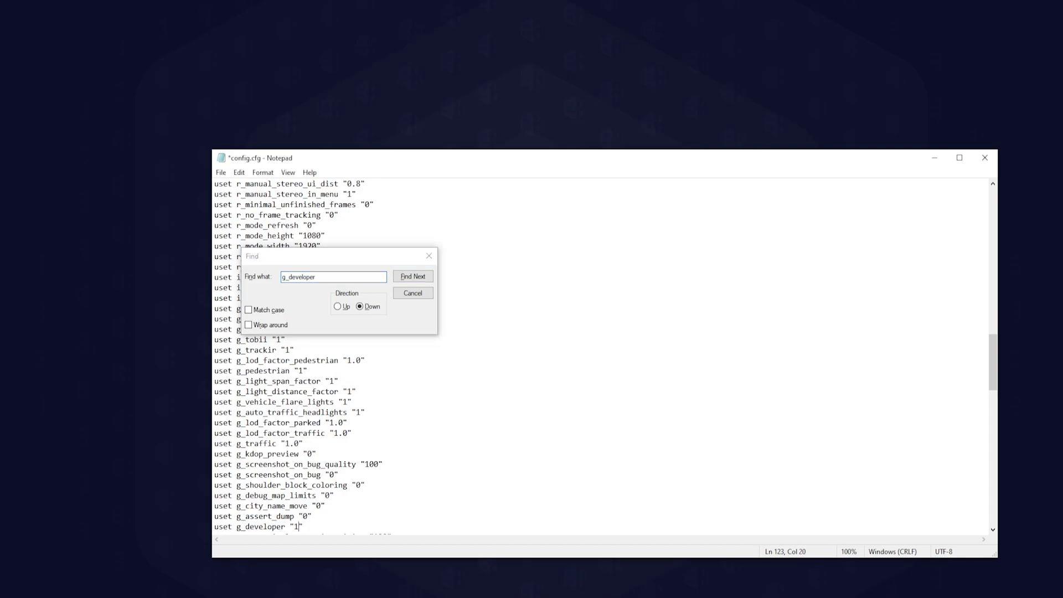
Find the g_console setting and change its value to "1".
{"action": "left_click_drag", "start_coordinate": [316, 277], "coordinate": [311, 276]}
{"action": "type", "text": "g_console"}
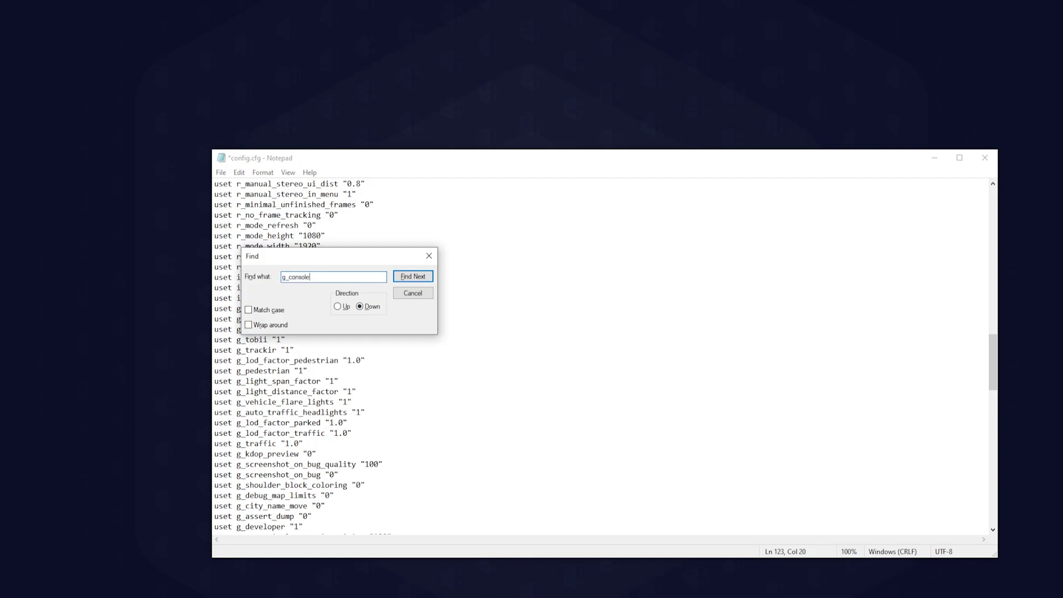
{"action": "key", "text": "Return"}
{"action": "double_click", "coordinate": [288, 412]}
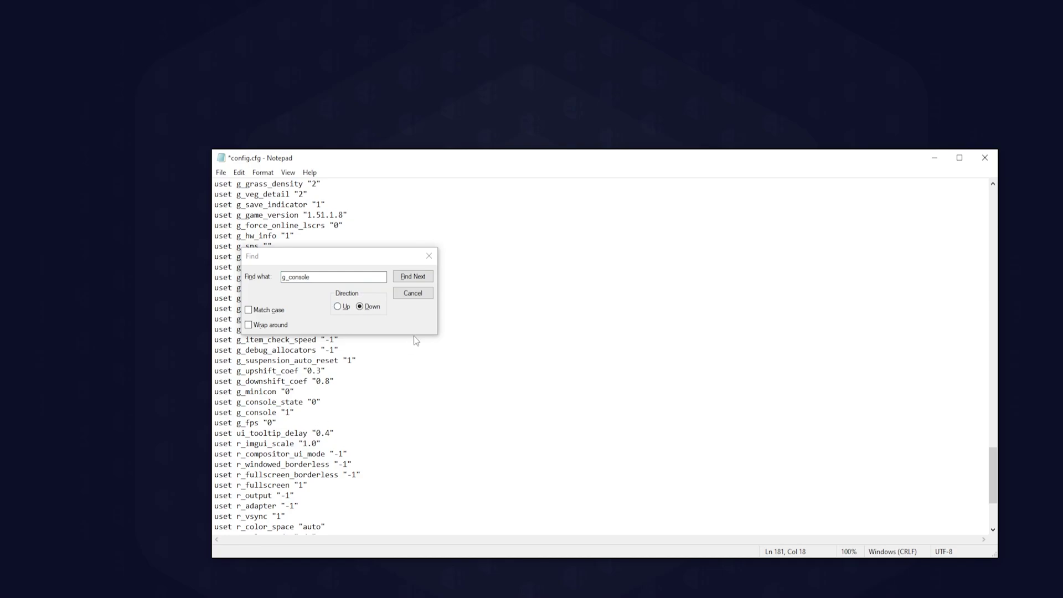
Save config.cfg from the File menu.
{"action": "left_click", "coordinate": [430, 255]}
{"action": "left_click", "coordinate": [221, 172]}
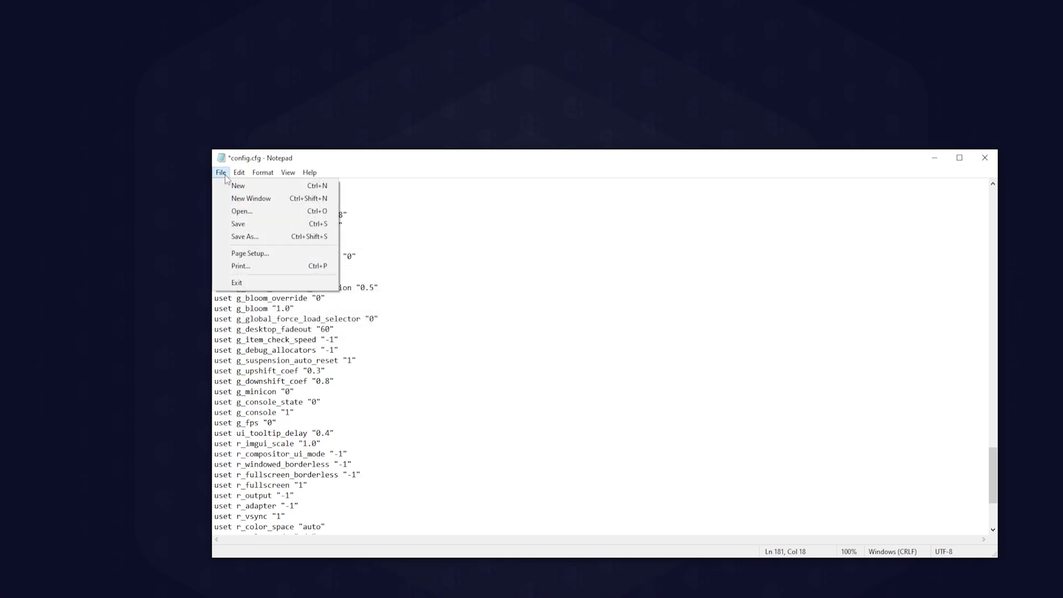